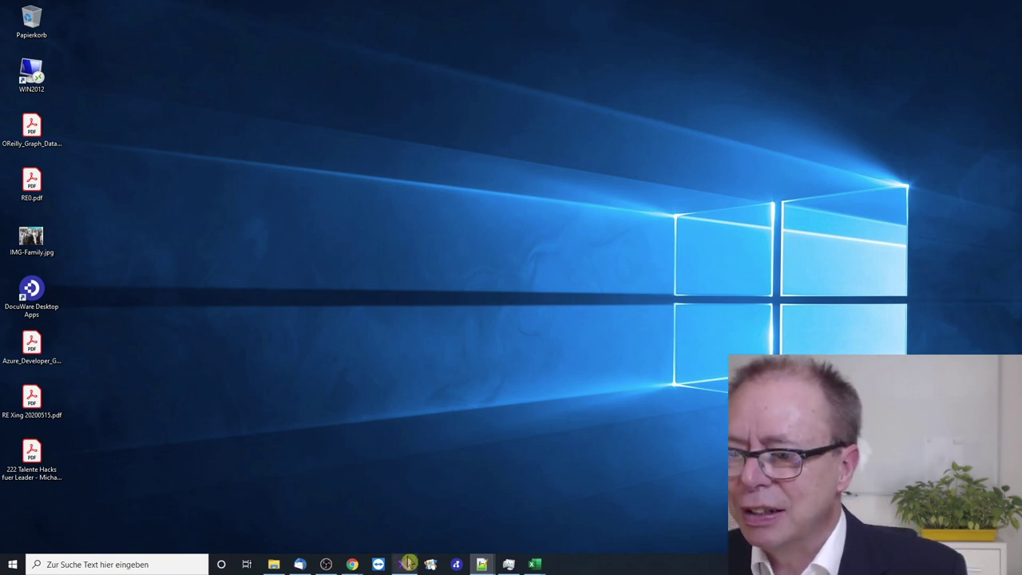
Open the DocuWare web client and store GCH Die Nacht using the 'Sedl Dokumenten_Pool - Belege' dialog
click(352, 564)
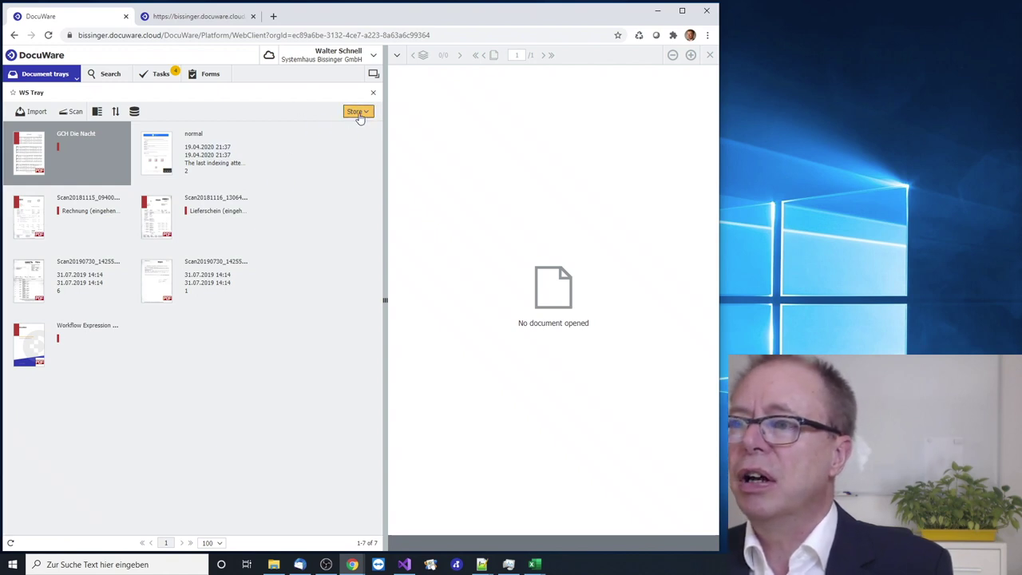
click(358, 114)
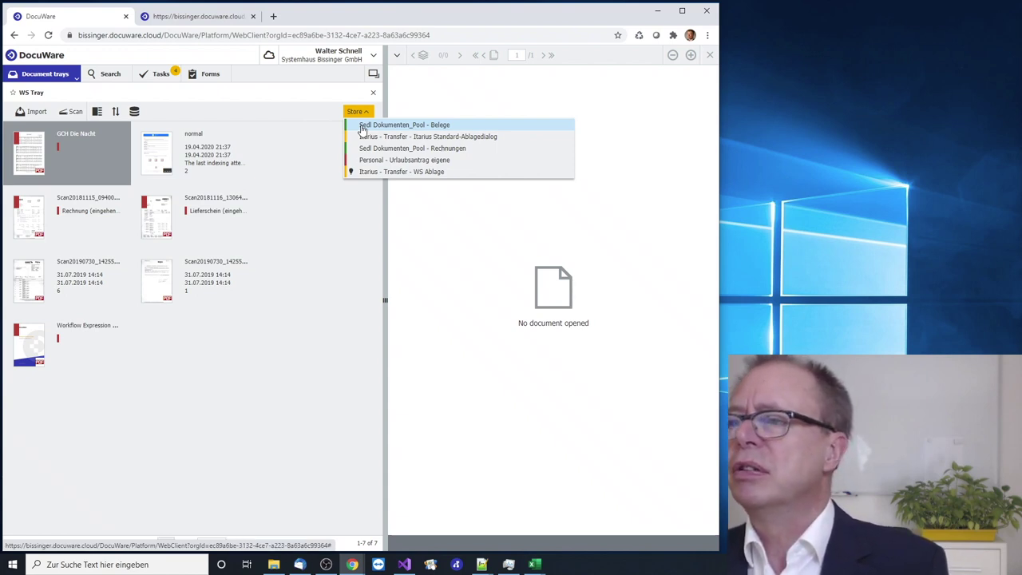
click(363, 130)
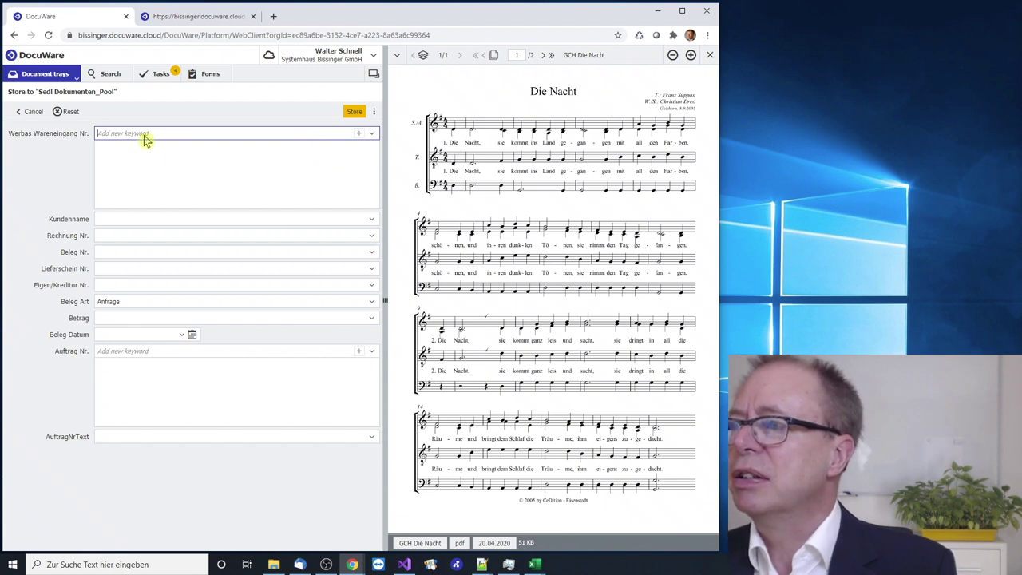
Cancel storing, run the WS Suche search (296 hits), and edit the top hit's index entries
click(30, 113)
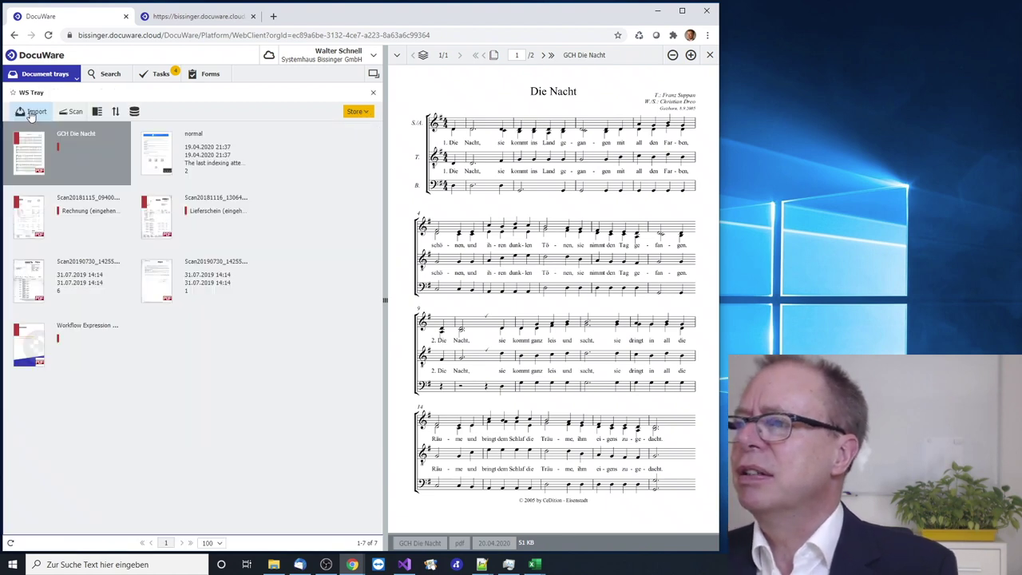
click(110, 74)
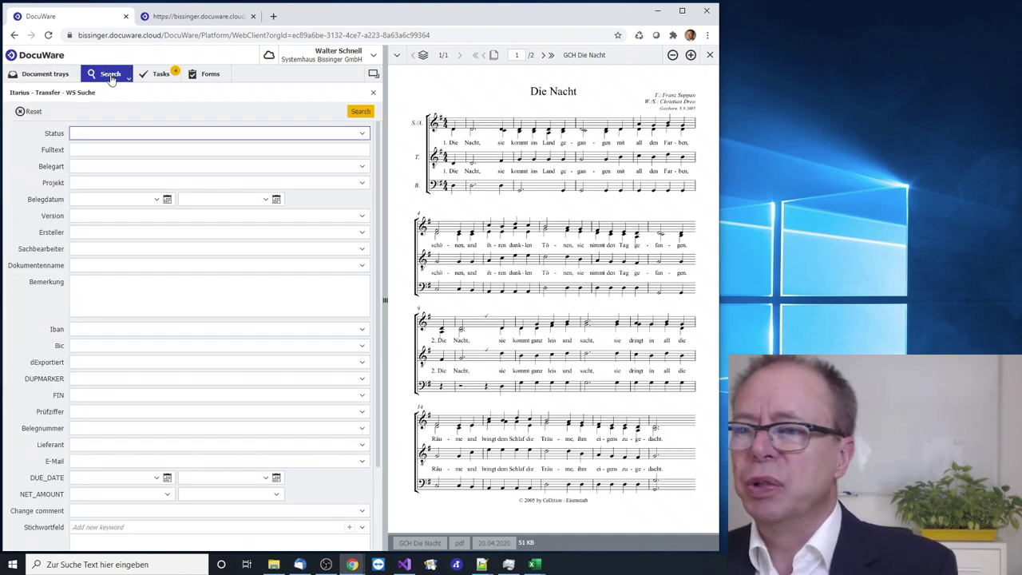
click(360, 112)
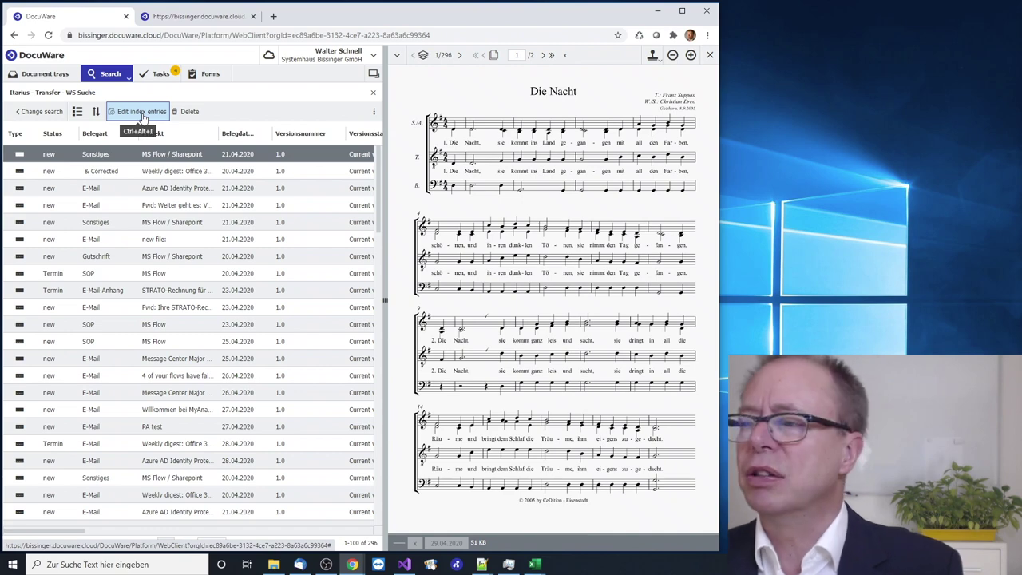
click(142, 113)
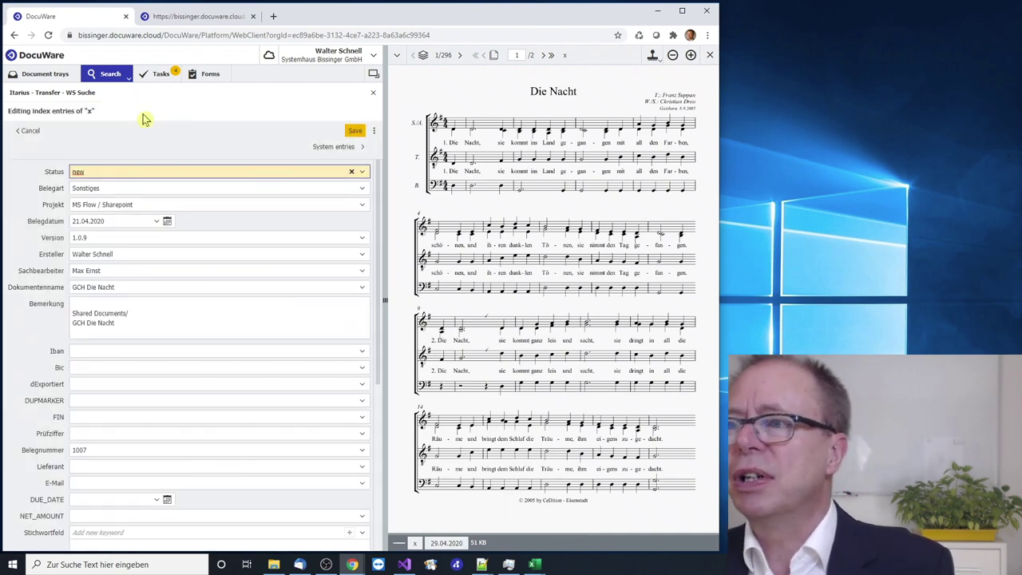
Save GCH Die Nacht's unchanged index entries so they pass validation
click(354, 133)
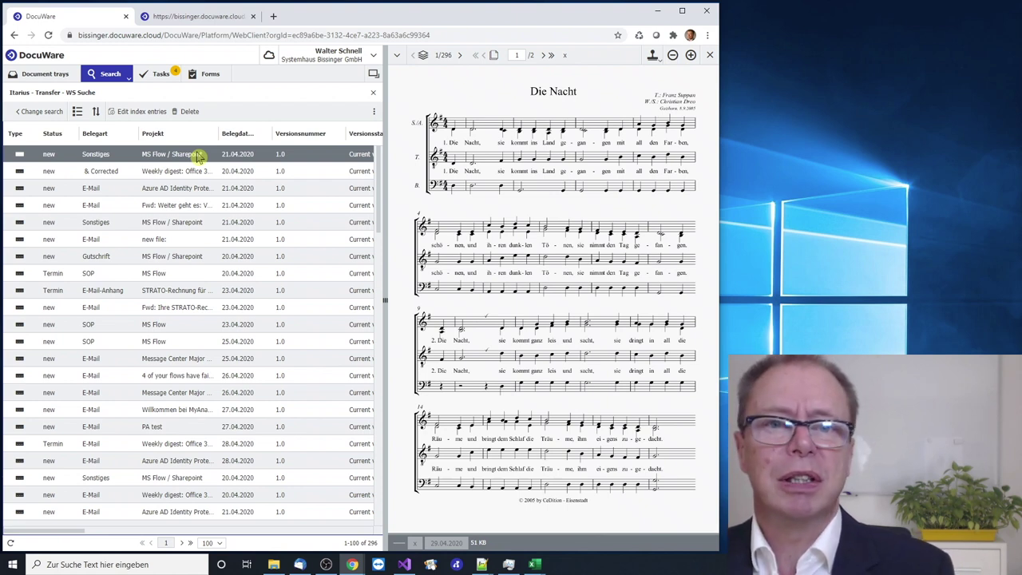
Delete the Version value of GCH Die Nacht and try saving, triggering the validator
click(144, 116)
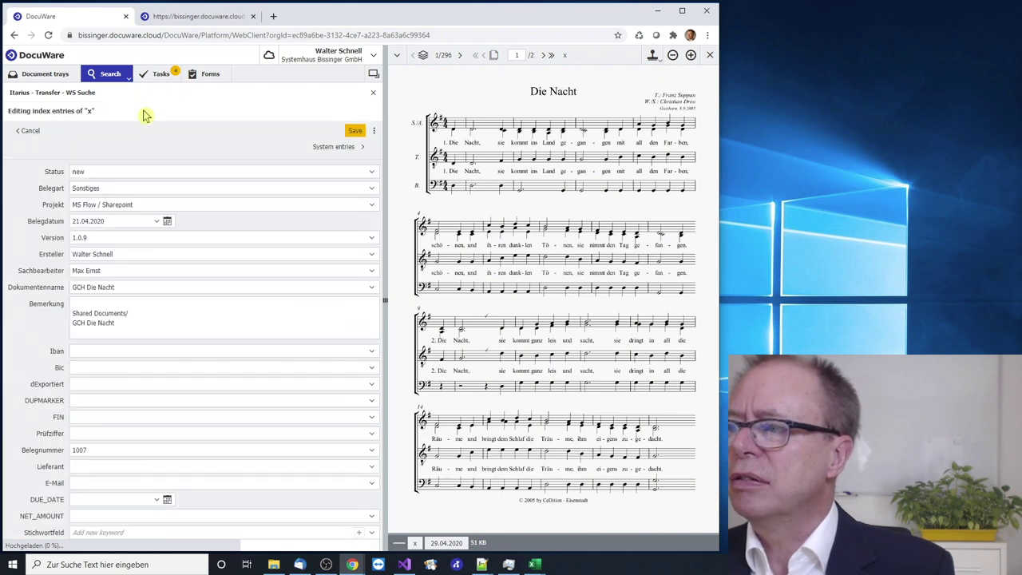
click(40, 244)
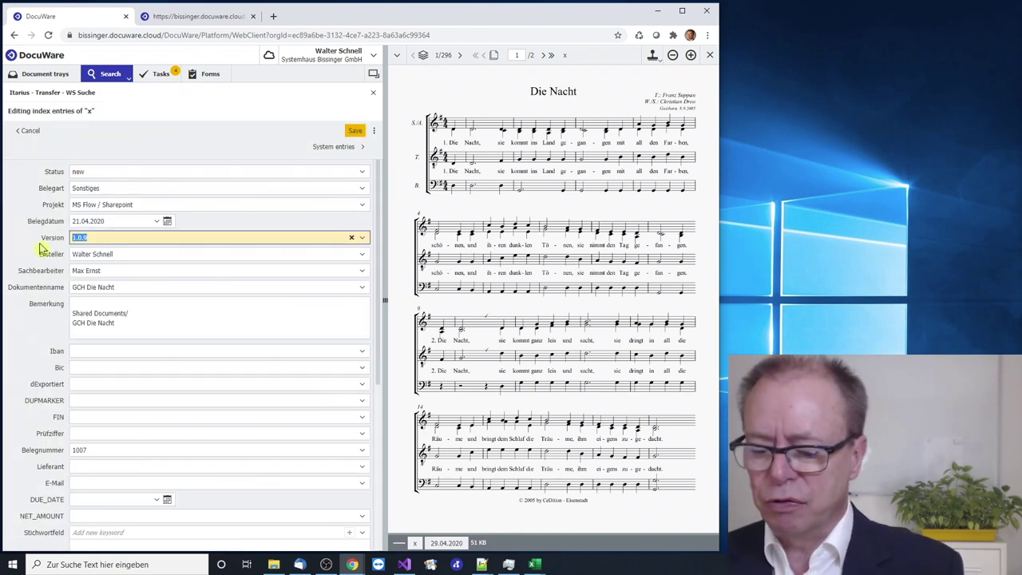
key(Delete)
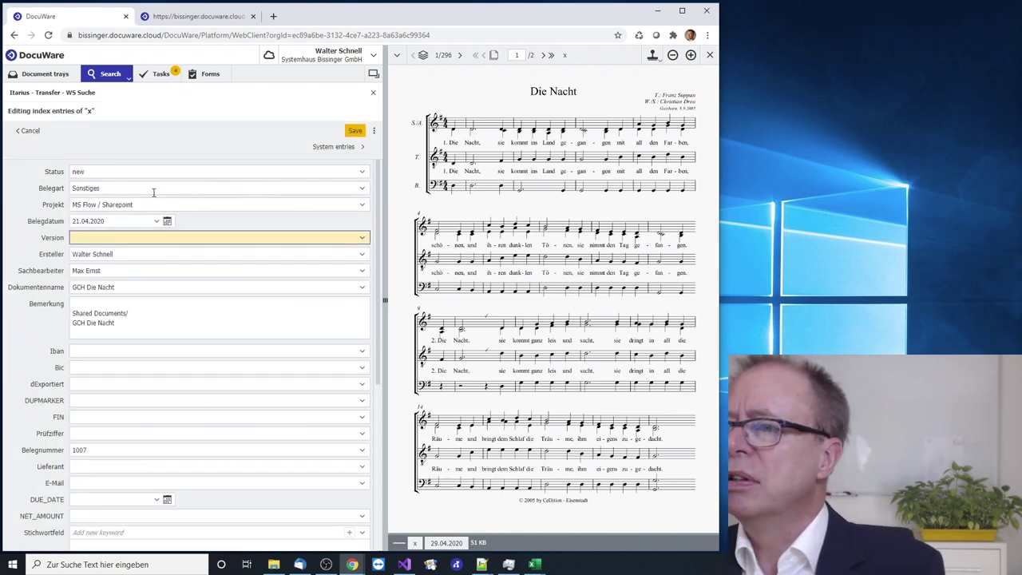
click(354, 131)
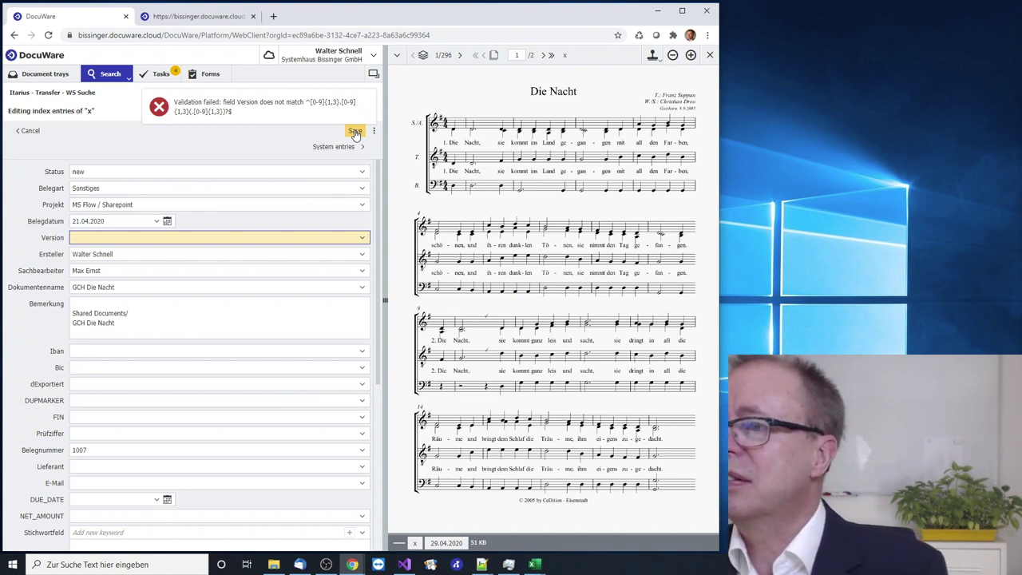
click(99, 271)
Clear the Ersteller field, save again to get validation errors, and narrow the browser window
click(59, 256)
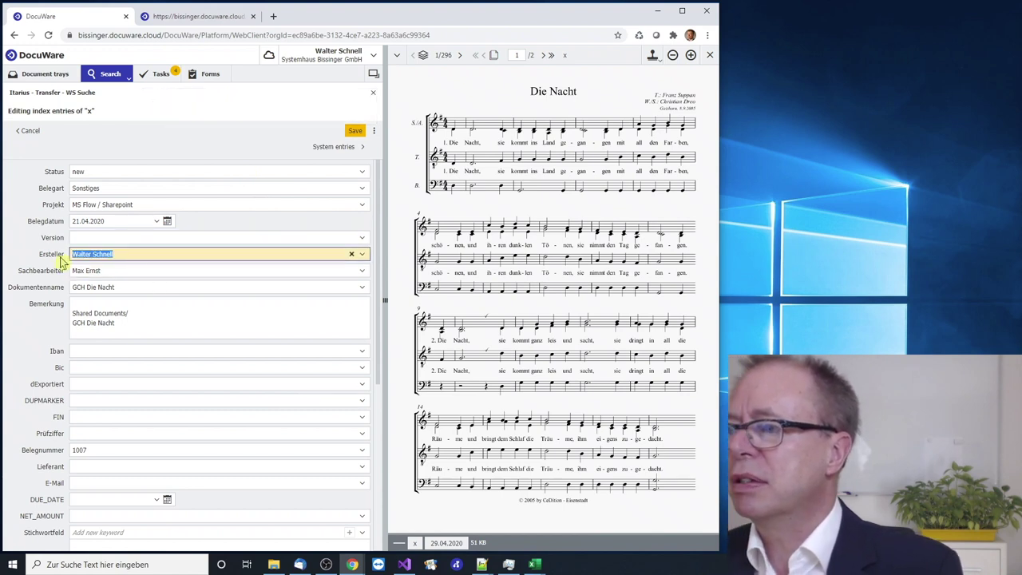
key(Delete)
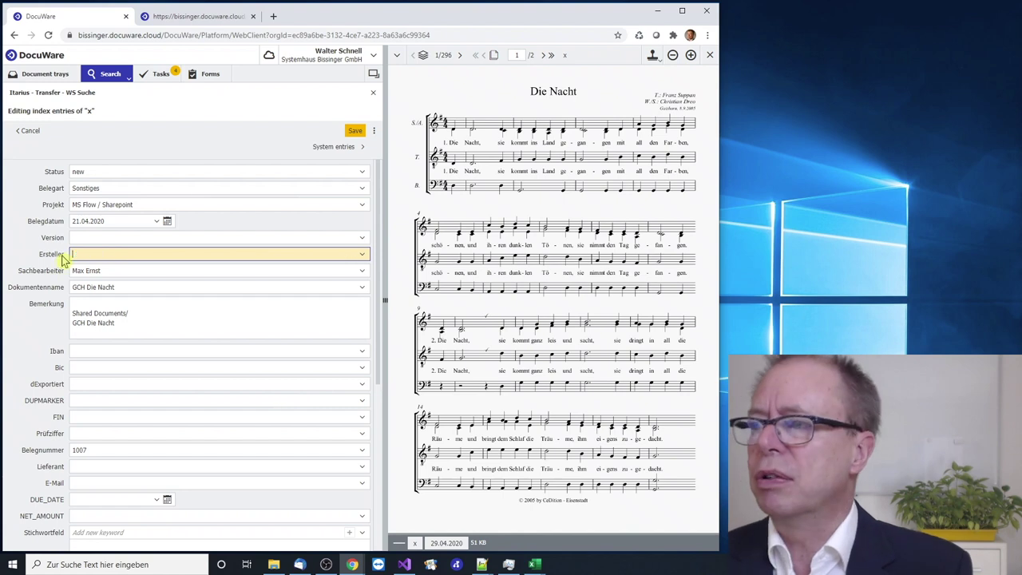
click(355, 133)
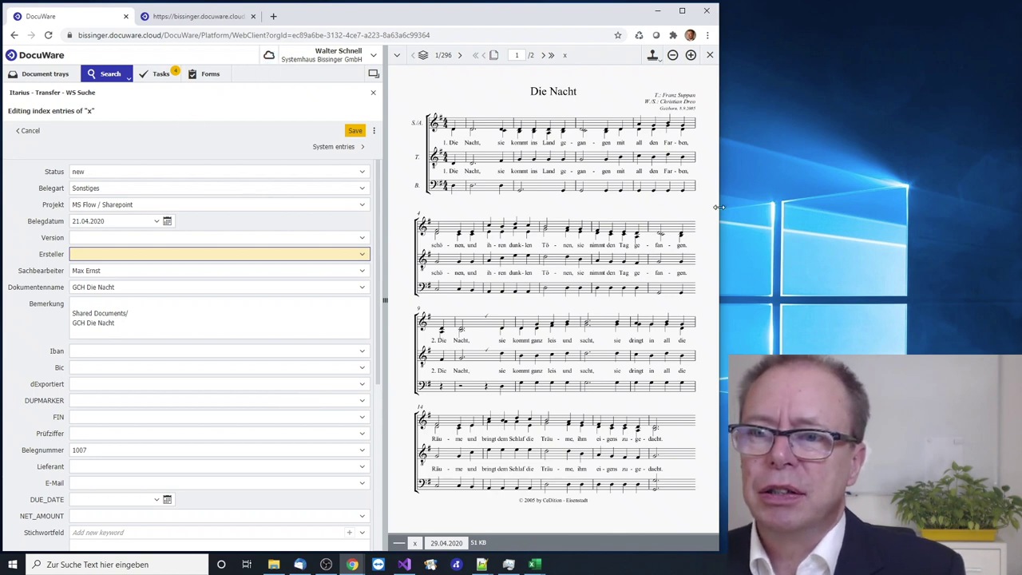
drag(718, 208, 481, 230)
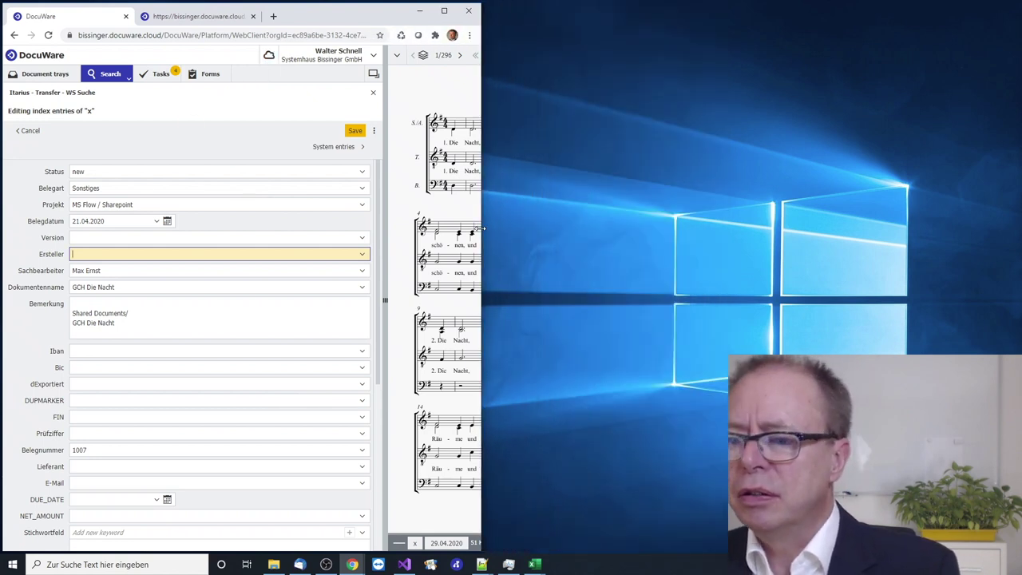
Place BISSINGER_Validation.xml beside DocuWare and highlight the Itarius - Transfer and BELEGART rules
click(481, 565)
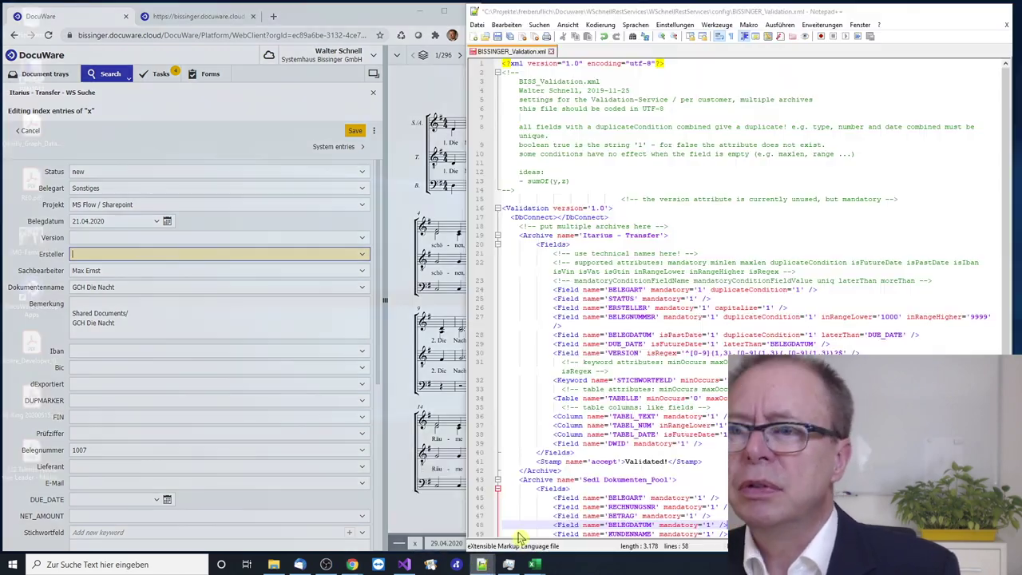
click(519, 533)
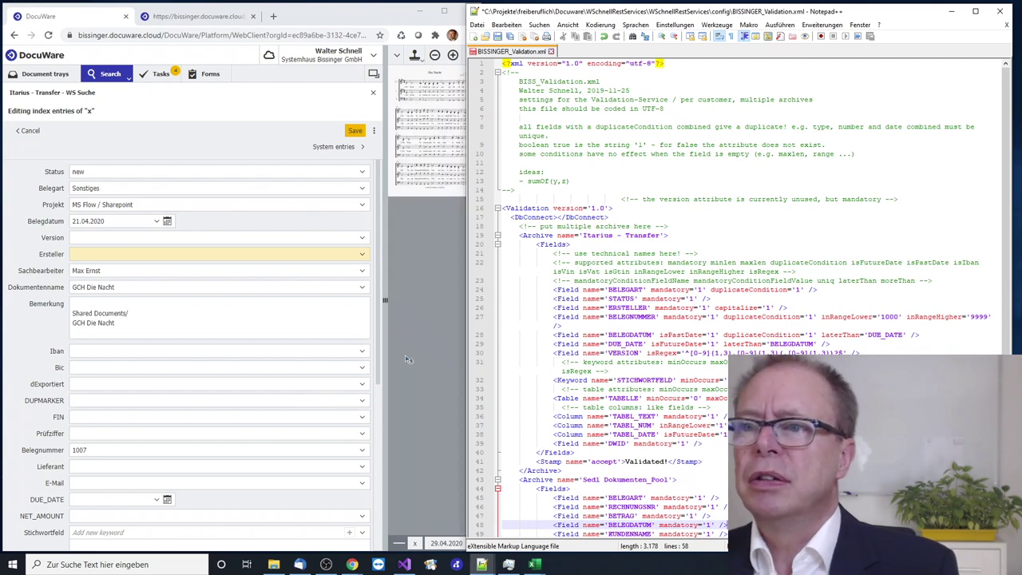
click(407, 360)
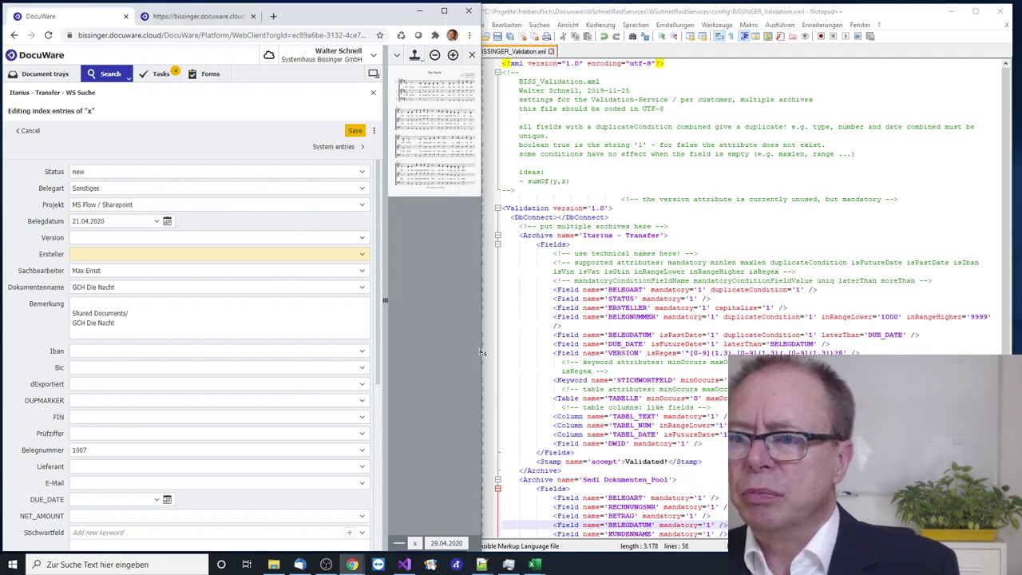
drag(485, 354, 464, 363)
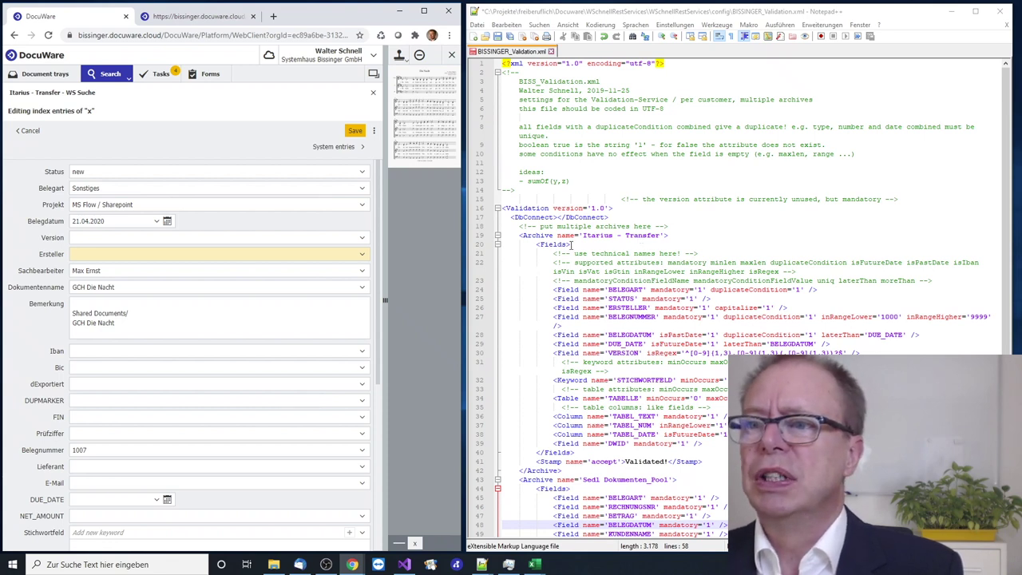
drag(519, 238, 671, 238)
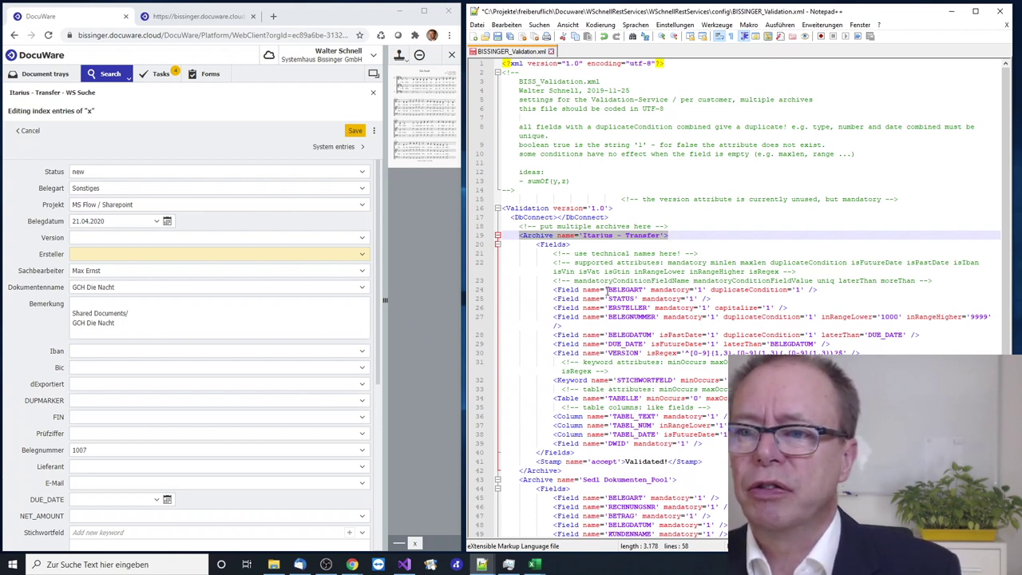
drag(607, 291, 688, 290)
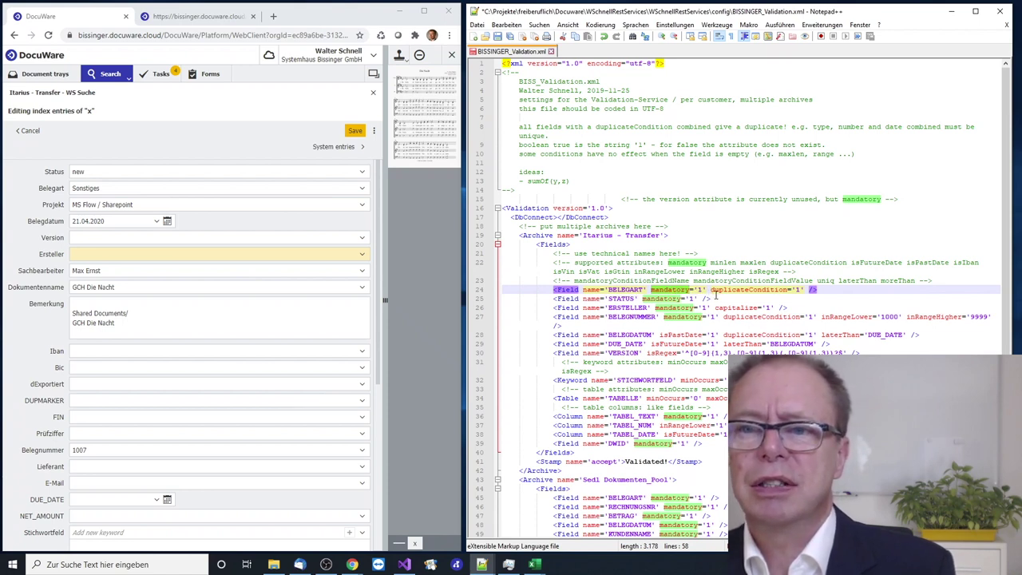
double_click(715, 290)
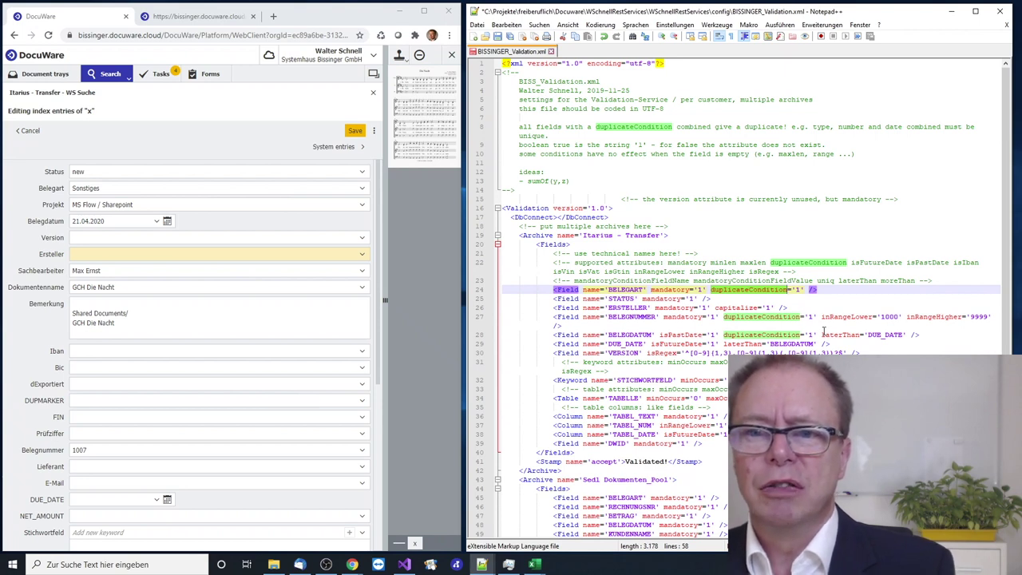
drag(822, 317, 907, 319)
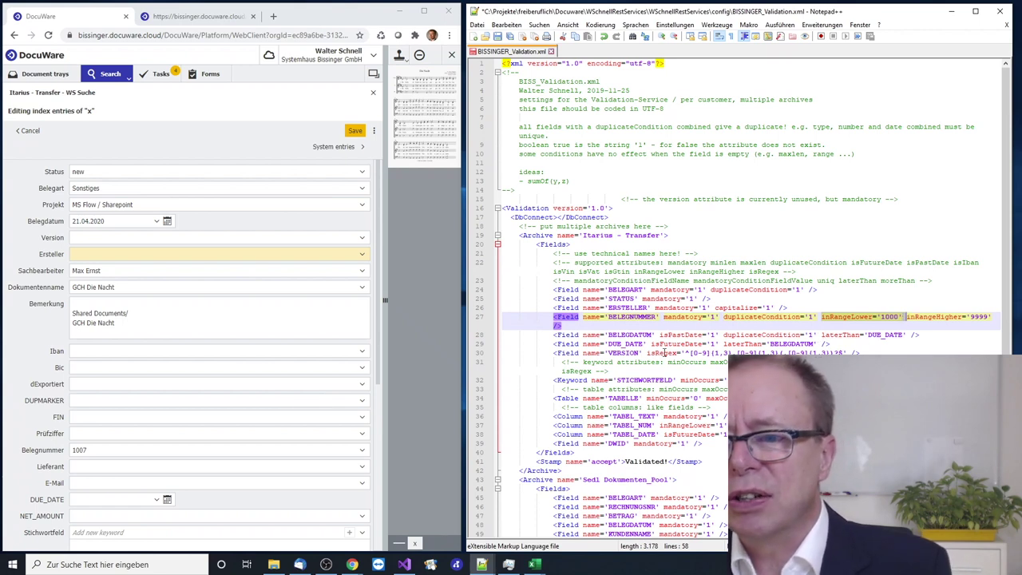
drag(822, 334, 903, 337)
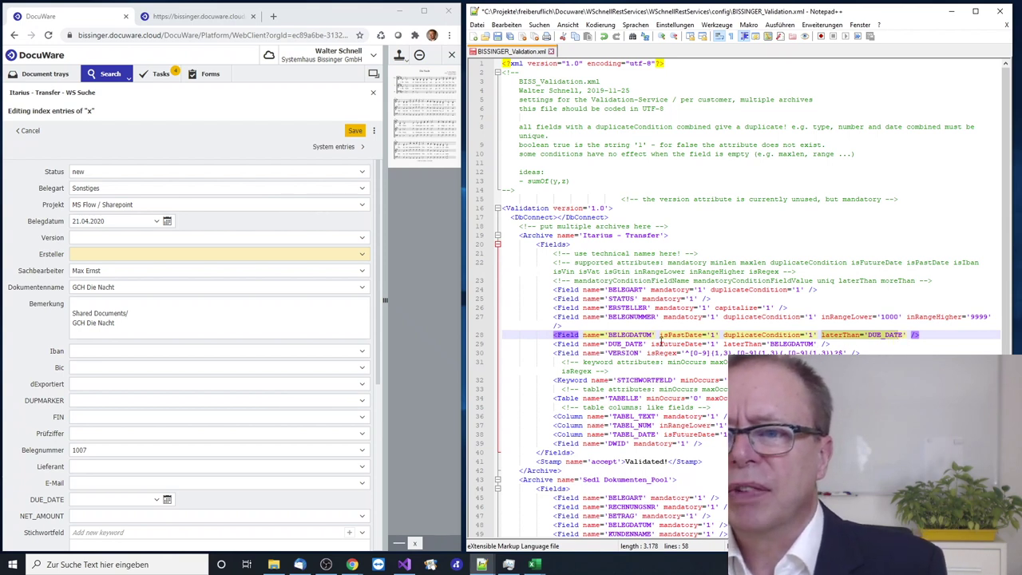
drag(652, 345, 714, 345)
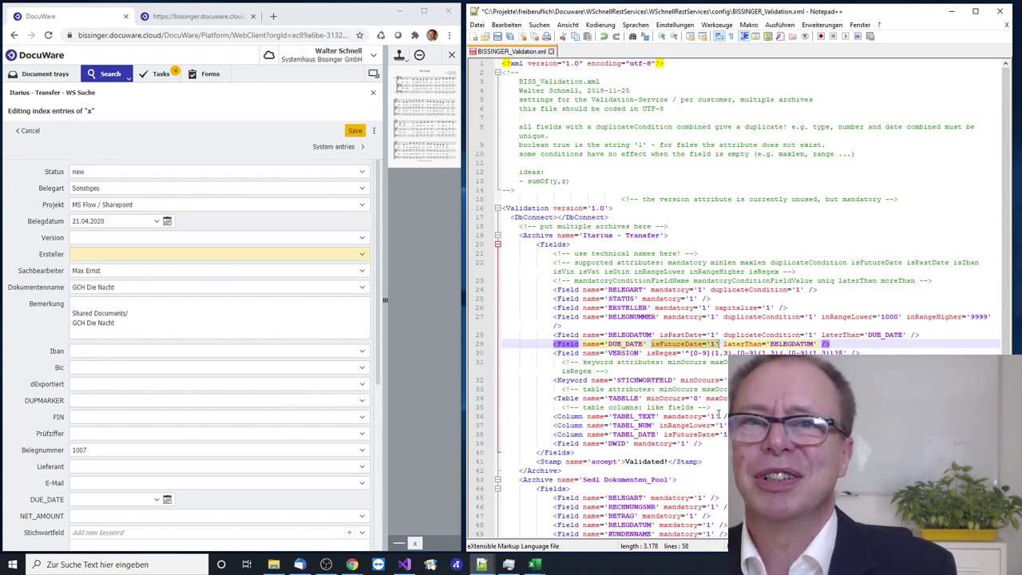
Minimize Notepad++, widen Chrome, and open Configurations > Webservices, listing eight connections
click(953, 13)
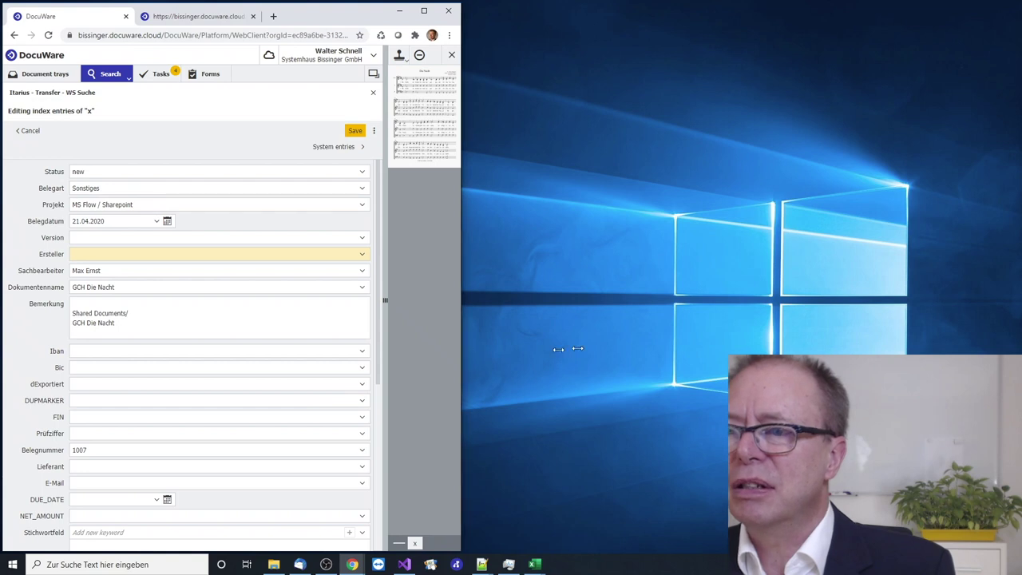
drag(567, 349, 863, 349)
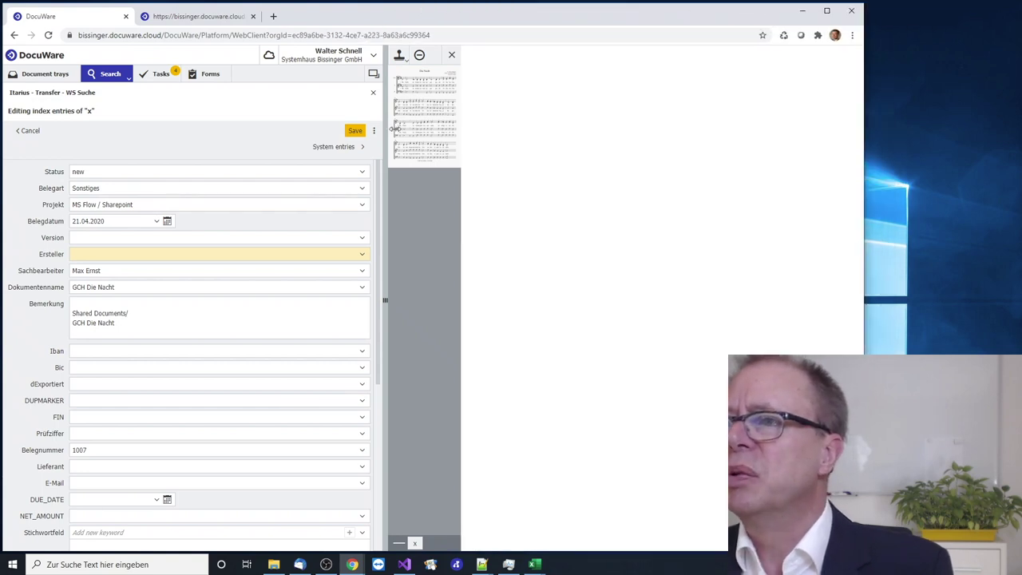
click(337, 64)
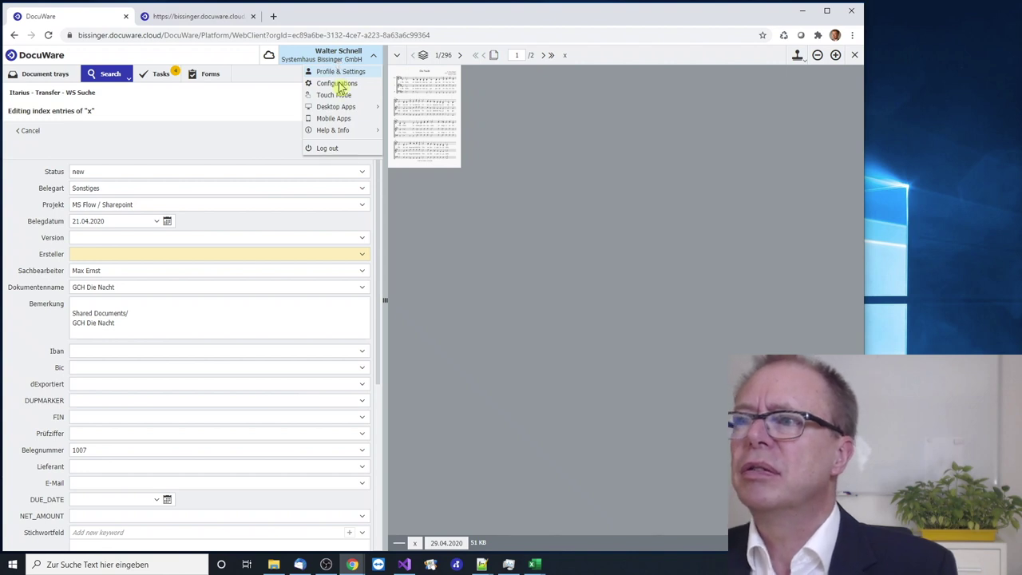
click(339, 83)
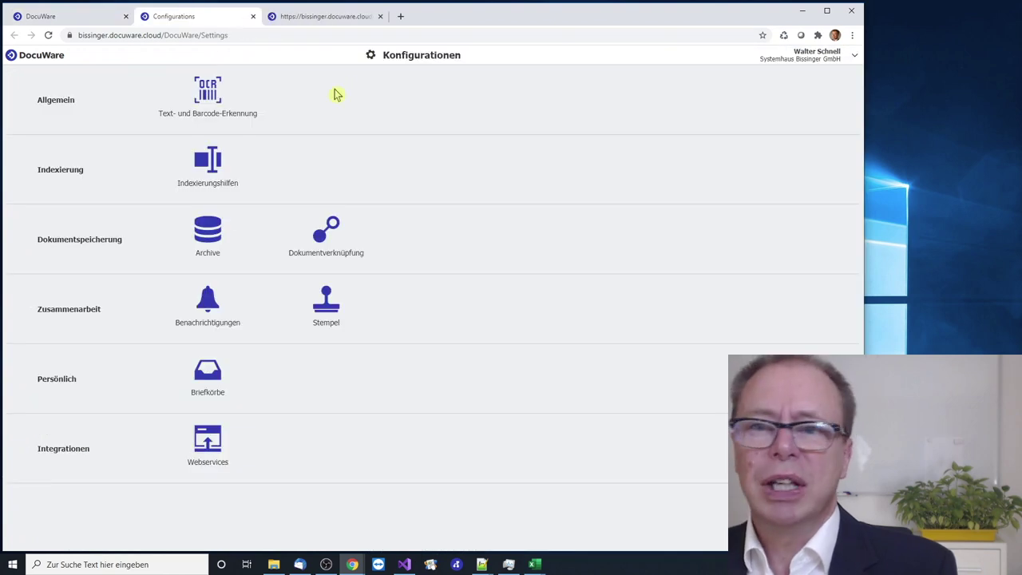
click(216, 448)
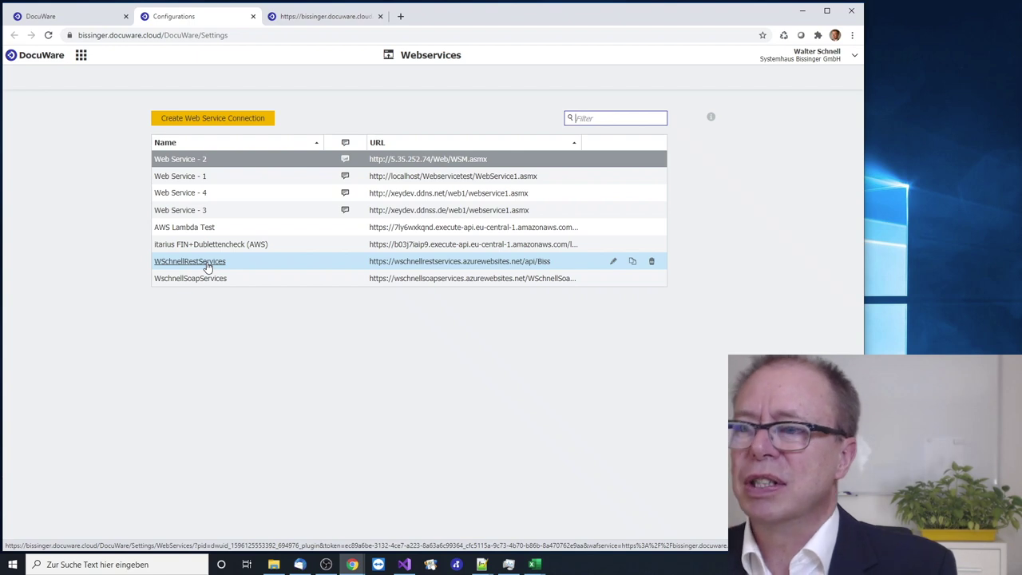
Test the WSchnellRestServices connection successfully, then go back to the Konfigurationen overview
click(614, 262)
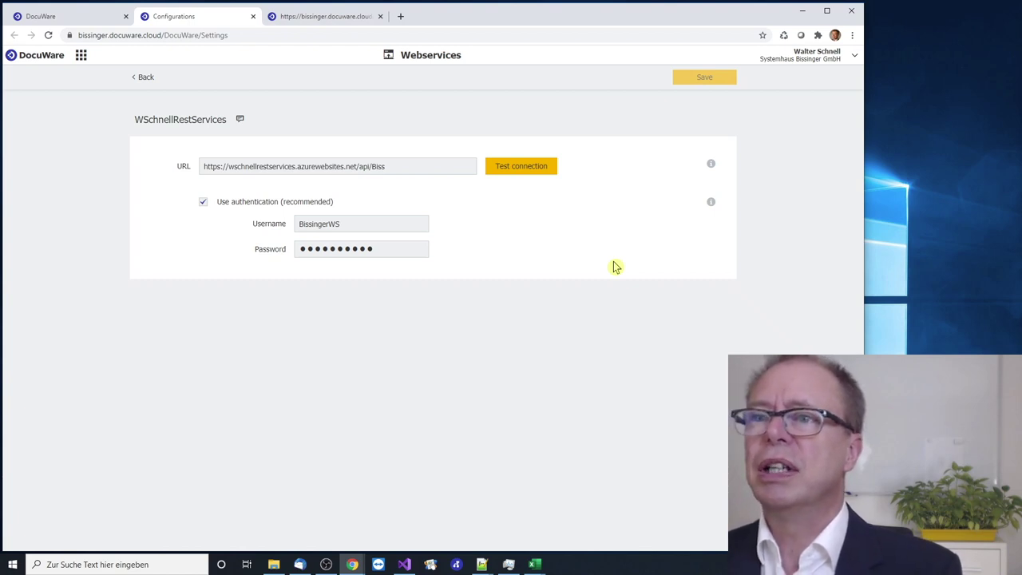
click(529, 171)
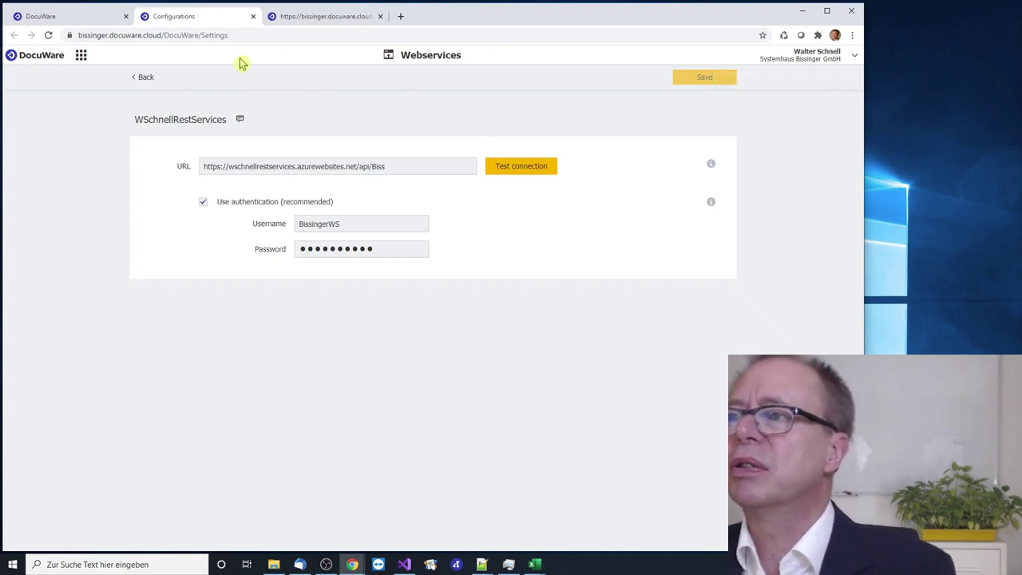
click(82, 60)
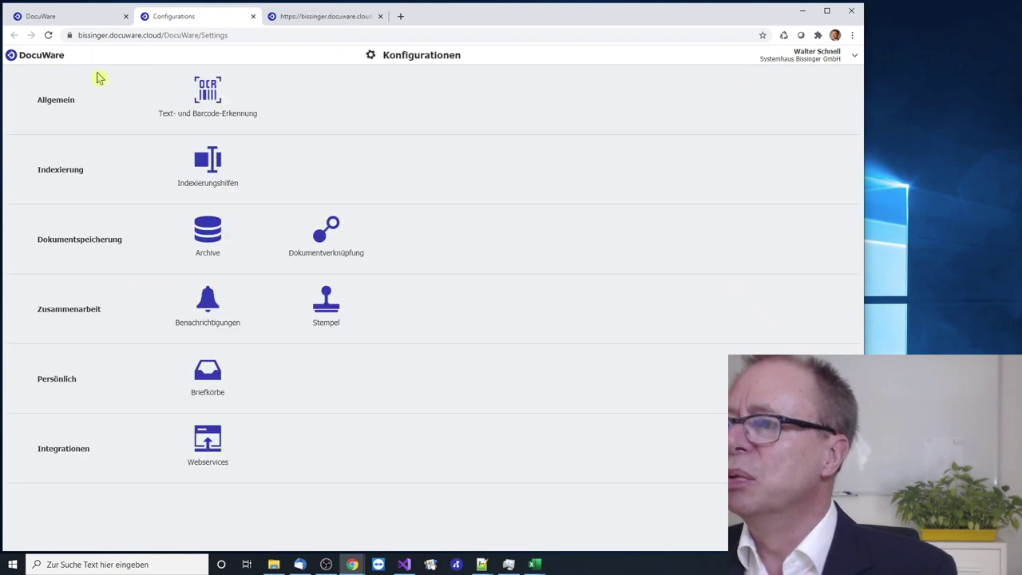
Show the Itarius - Transfer file cabinet's dialogs, filtered to its two result lists
click(209, 242)
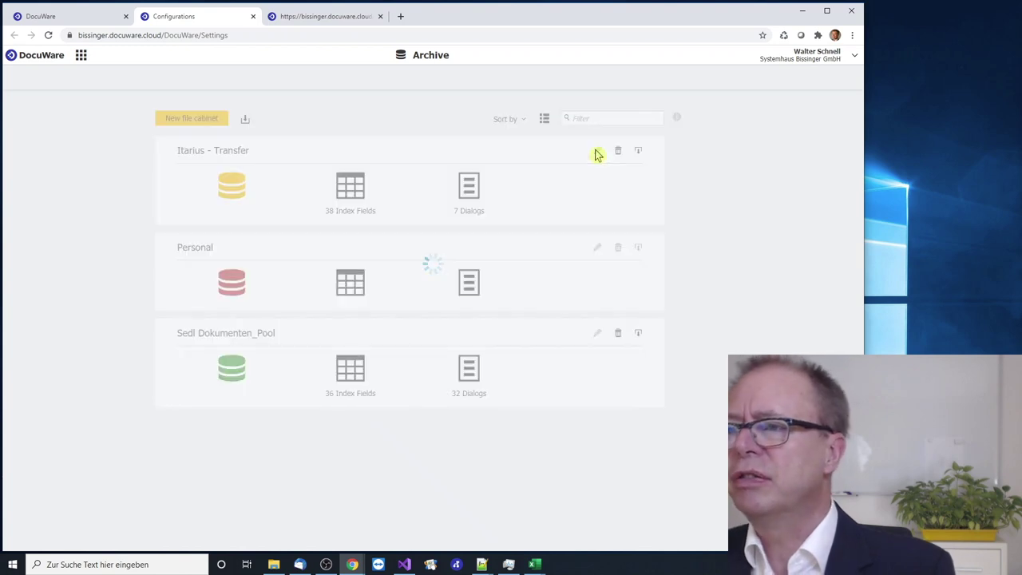
click(597, 152)
click(265, 147)
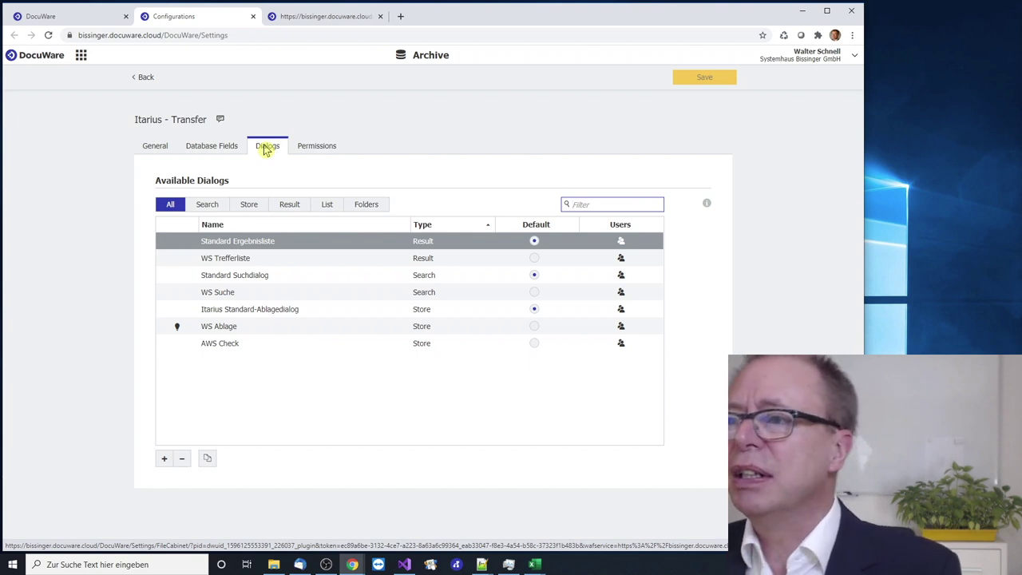
click(289, 206)
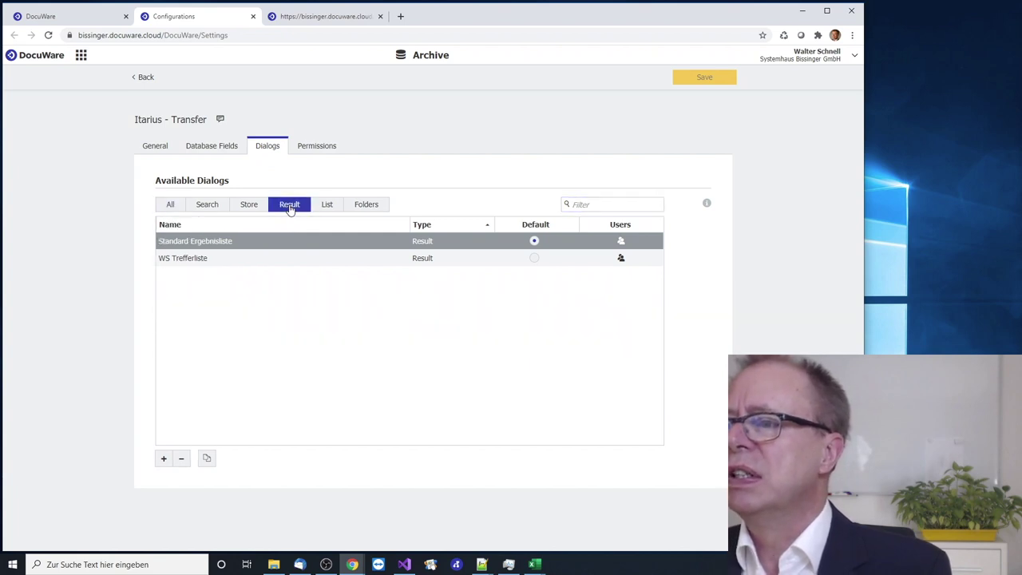
Open WS Trefferliste's index dialog options to view its WSchnellRestServices validation webservice
double_click(191, 259)
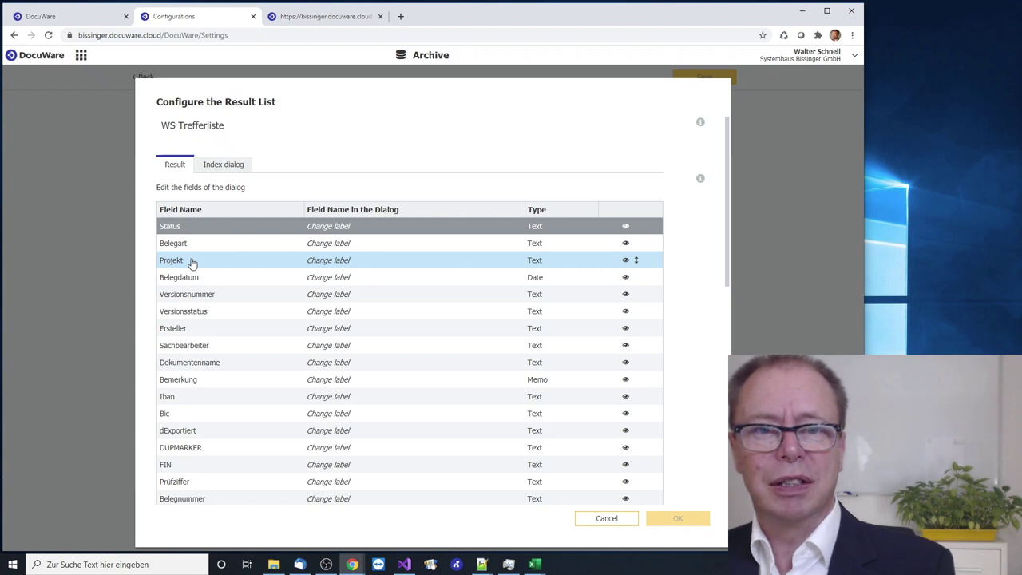
click(231, 168)
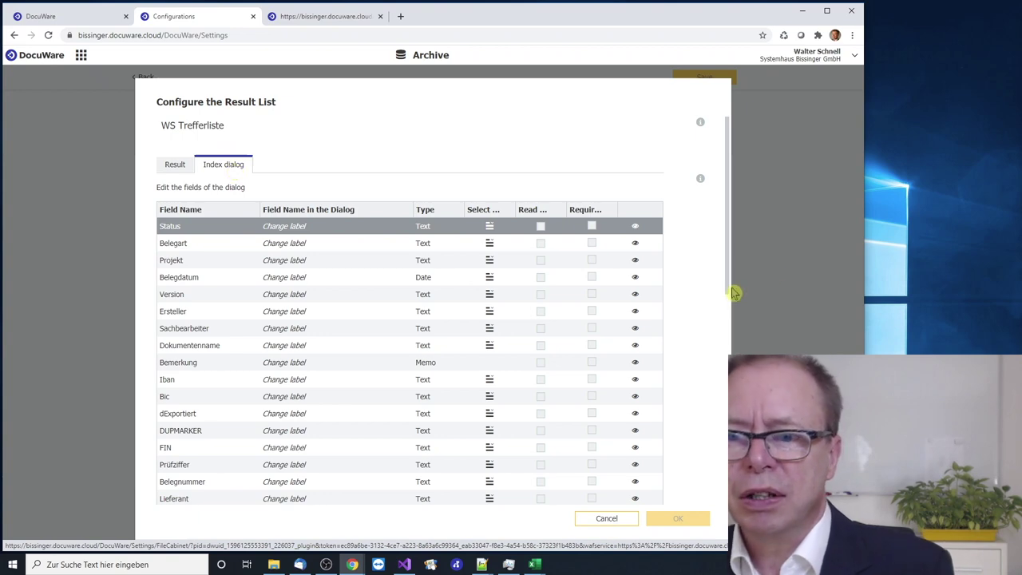
drag(727, 297, 727, 505)
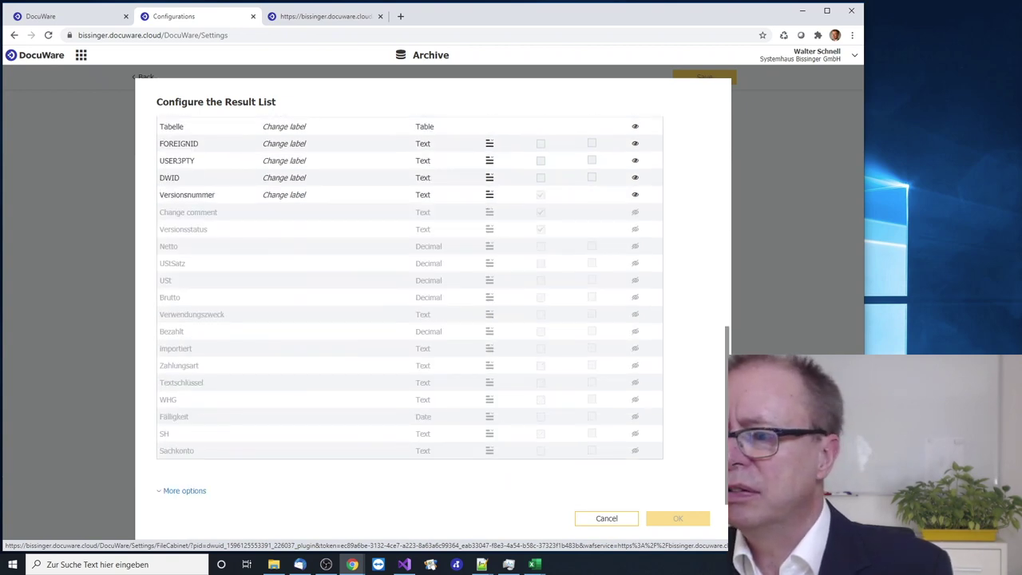
click(185, 492)
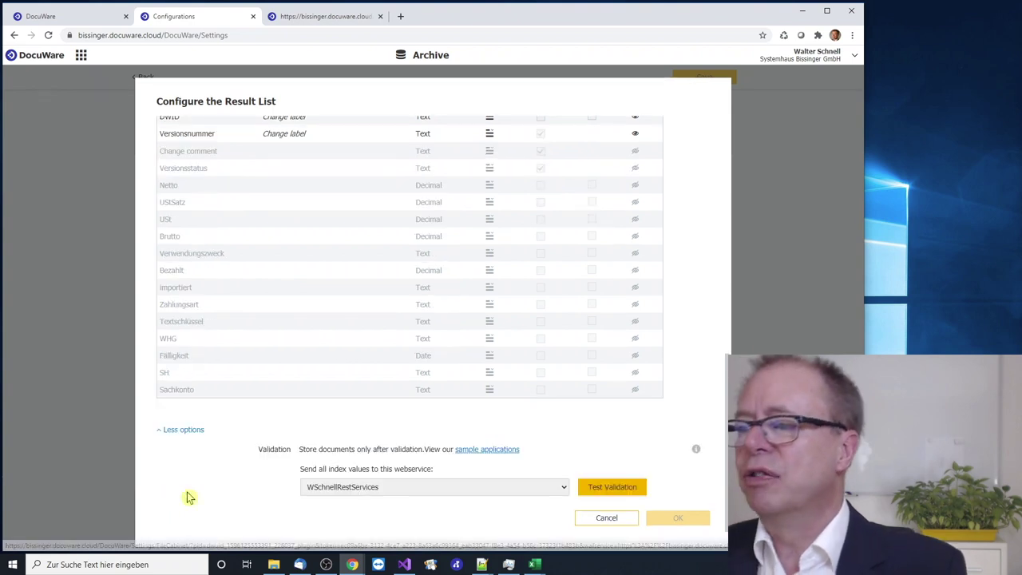
click(564, 489)
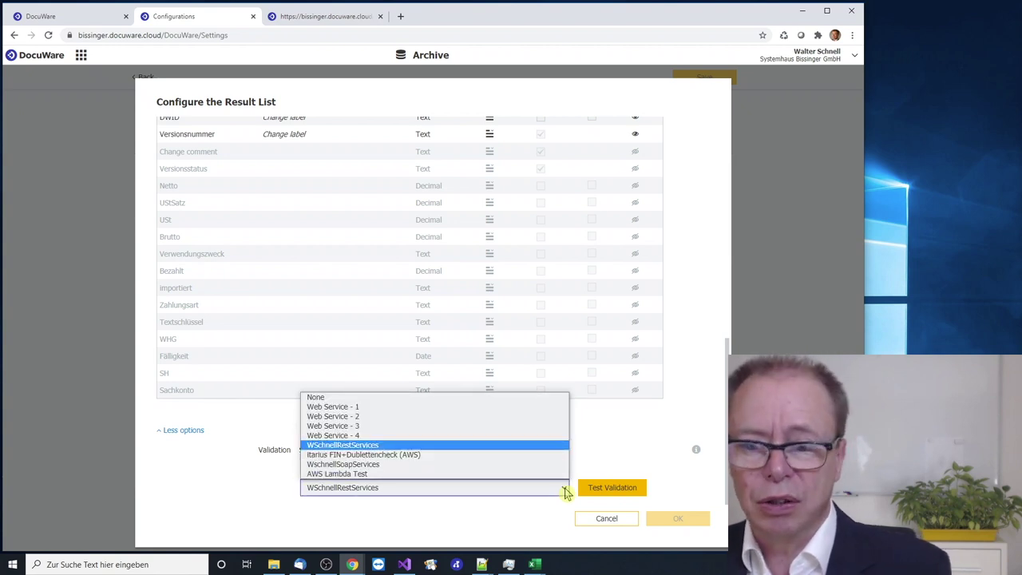
Confirm the REST validation webservice responds, then discard changes and close the configuration tab
click(629, 467)
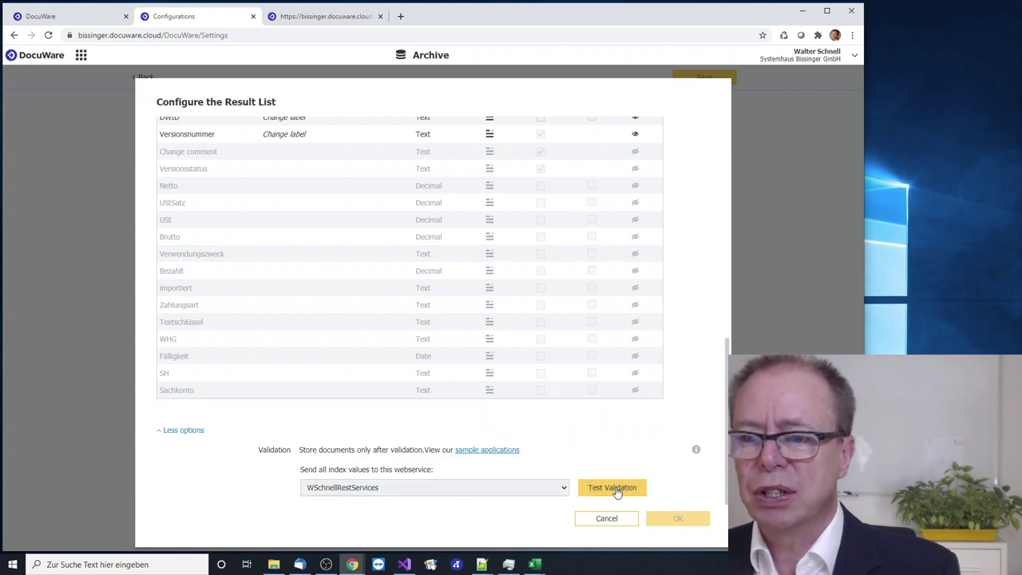
click(617, 489)
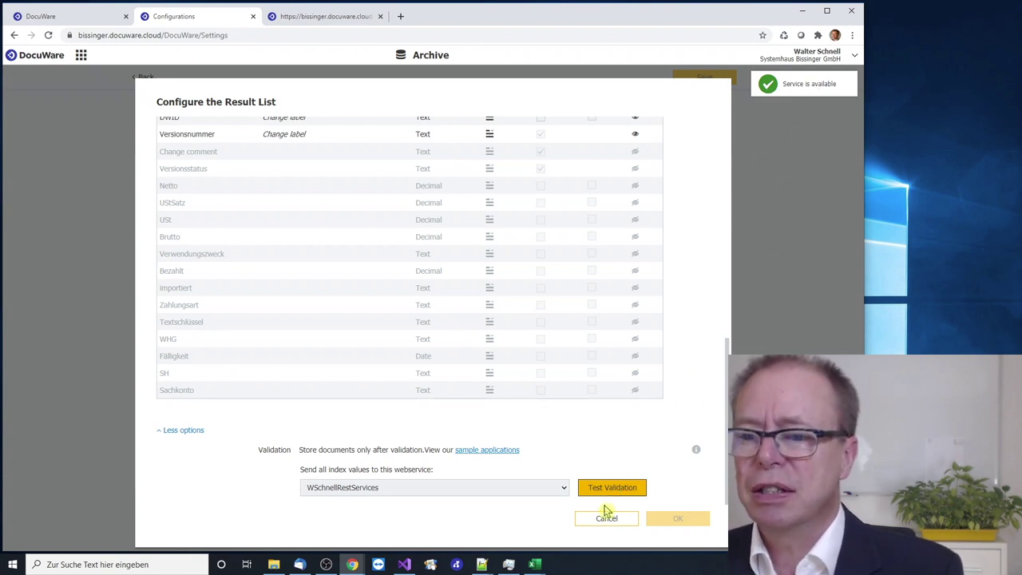
click(614, 518)
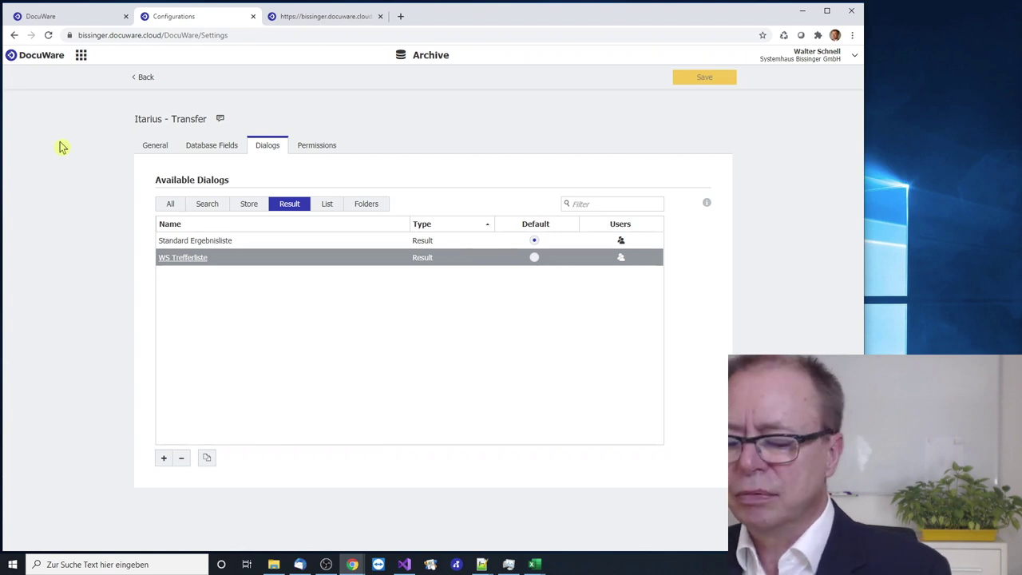
key(ctrl+w)
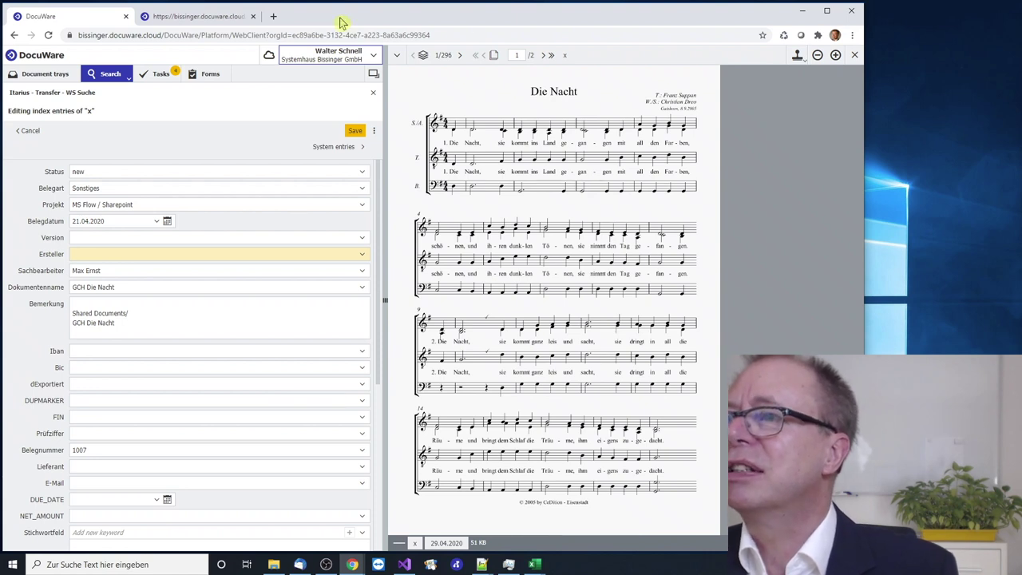
Switch to the second browser tab with the WS Test-Formular form
click(225, 22)
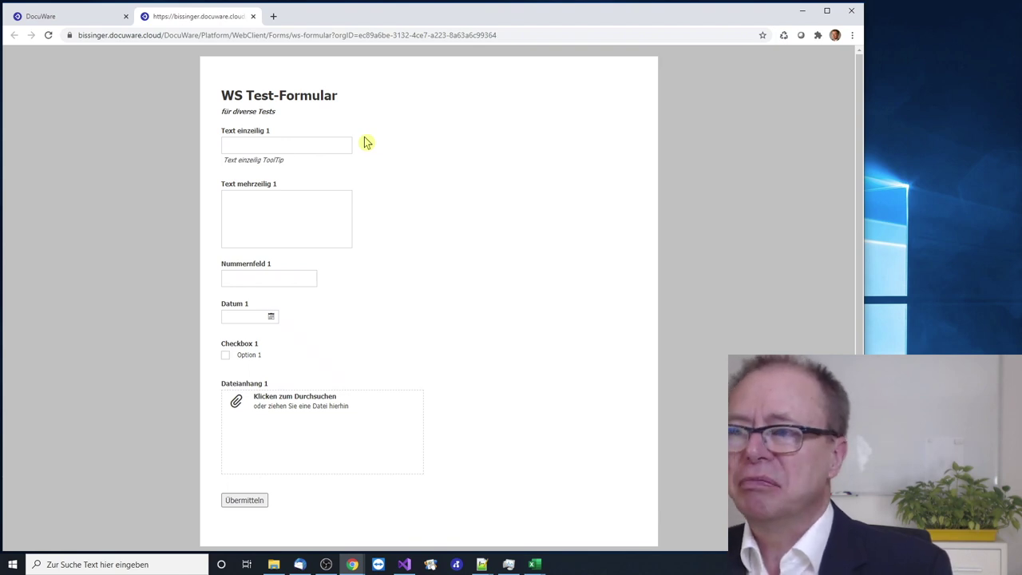
Submit the WS Test-Formular with every field left empty
click(254, 503)
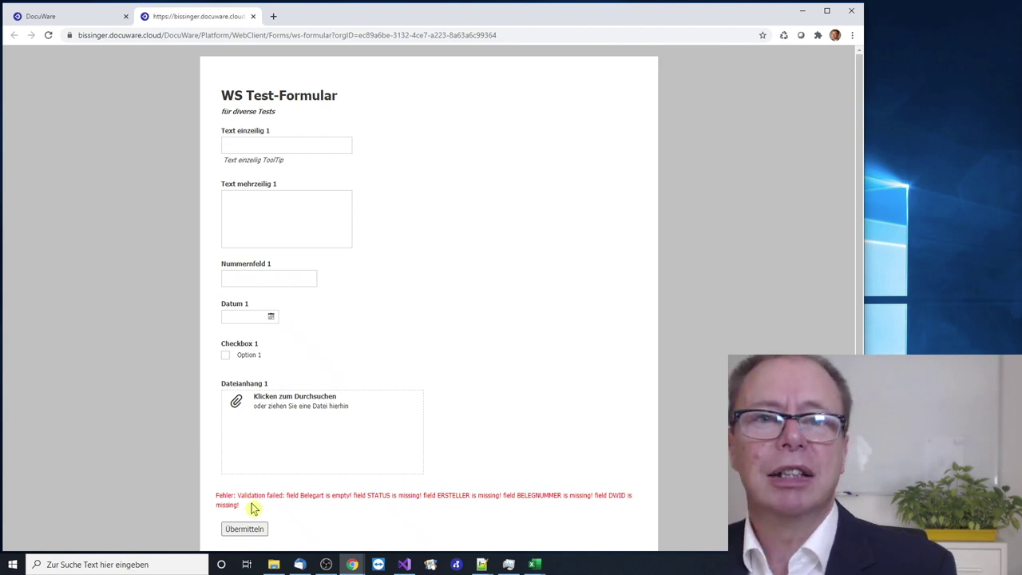
Close the test form tab to return to the GCH Die Nacht index entries
key(ctrl+w)
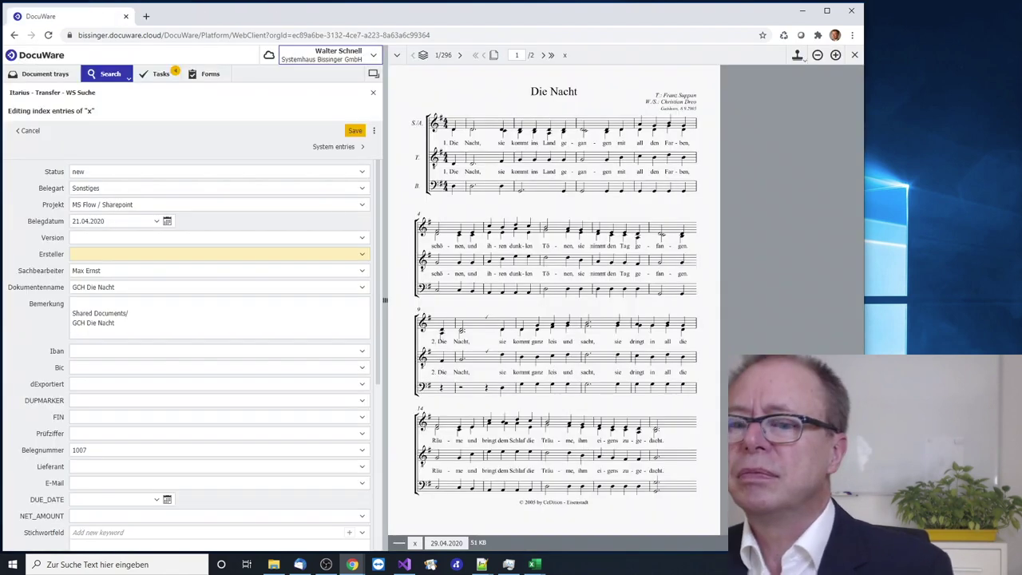